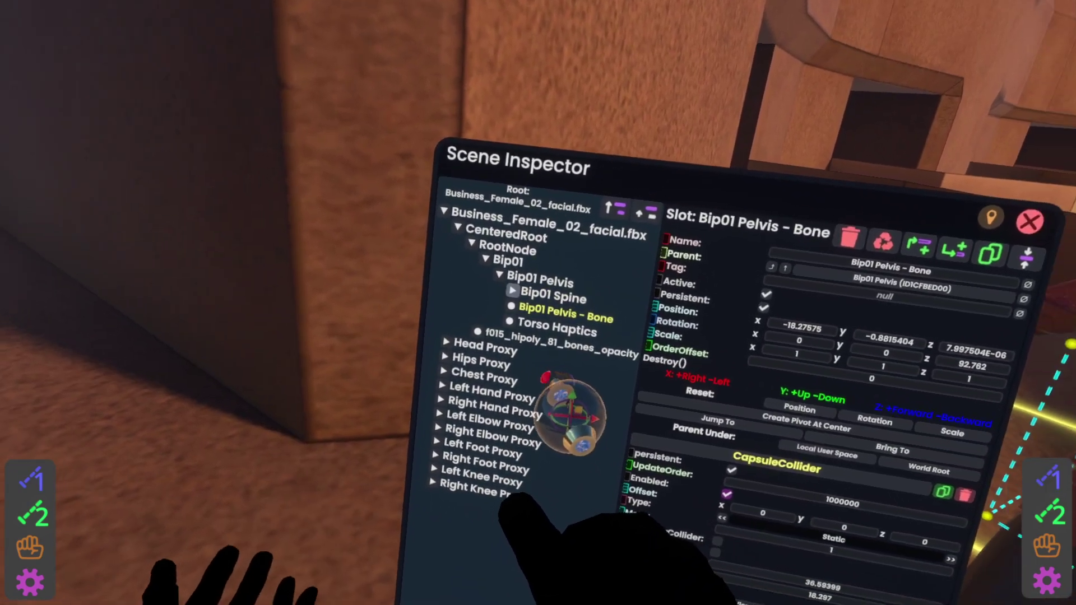
# Select the Bip01 Head bone in the skeleton hierarchy, inspect the hat's Box slot, and parent Box under Bip01 Head.
pyautogui.click(528, 351)
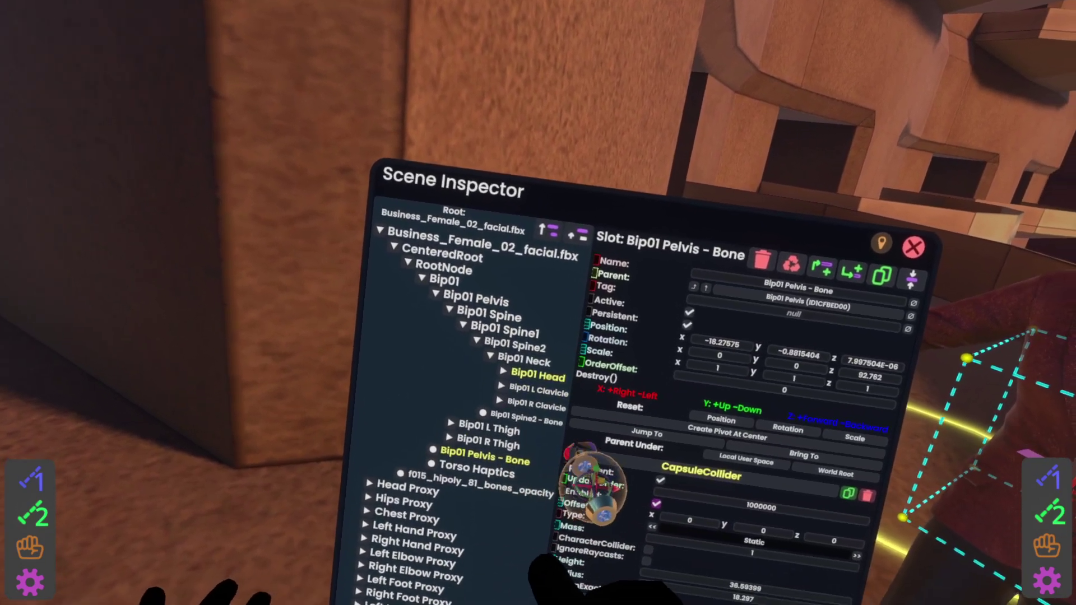
pyautogui.click(536, 376)
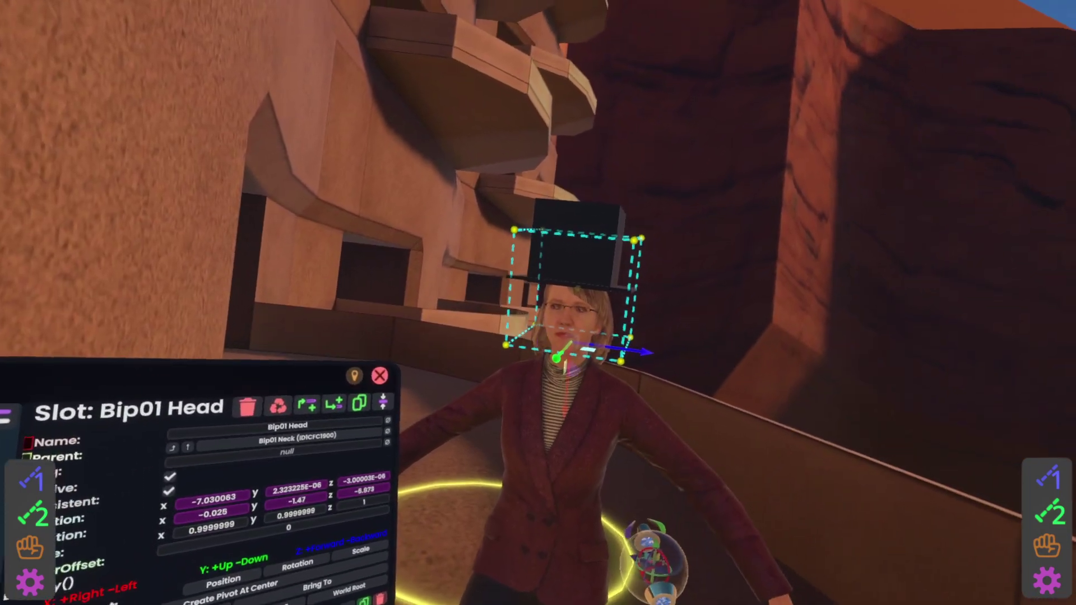
pyautogui.click(577, 229)
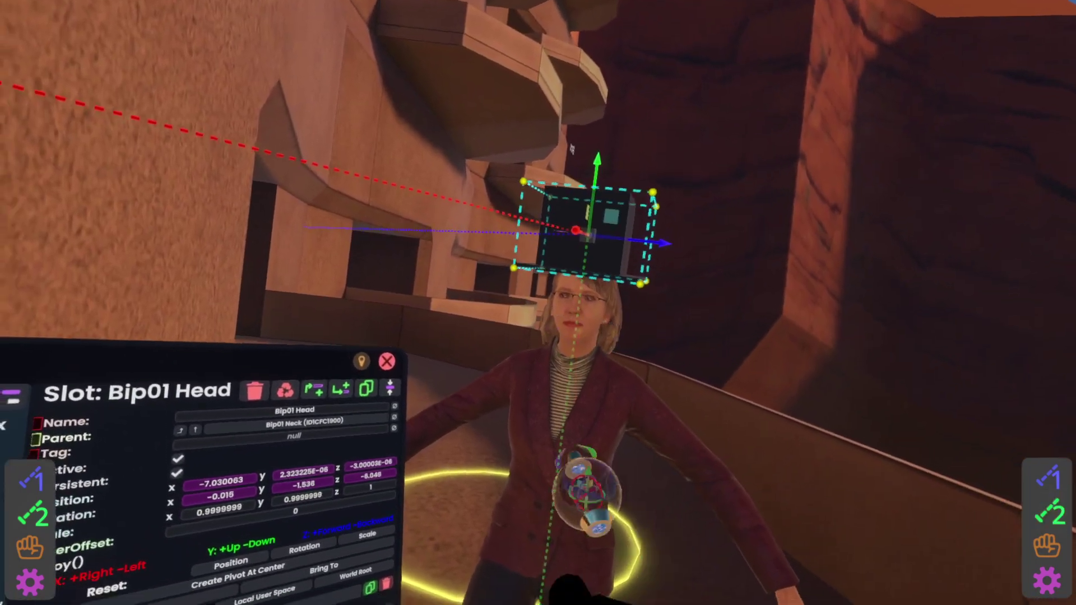
pyautogui.rightClick(516, 228)
pyautogui.click(620, 219)
pyautogui.moveTo(504, 372); pyautogui.dragTo(857, 560)
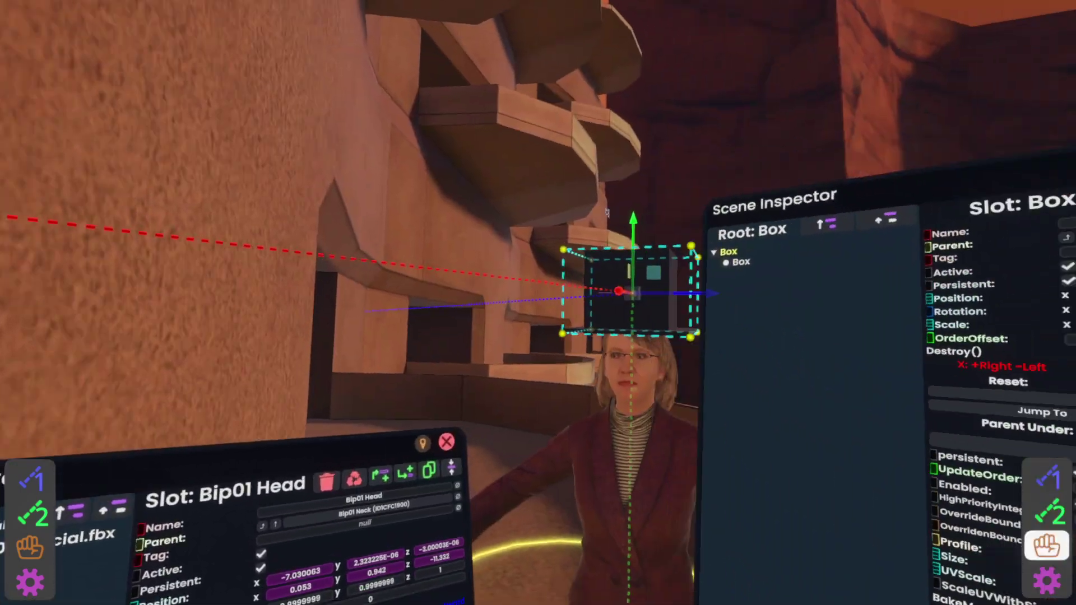
pyautogui.moveTo(728, 252); pyautogui.dragTo(650, 419)
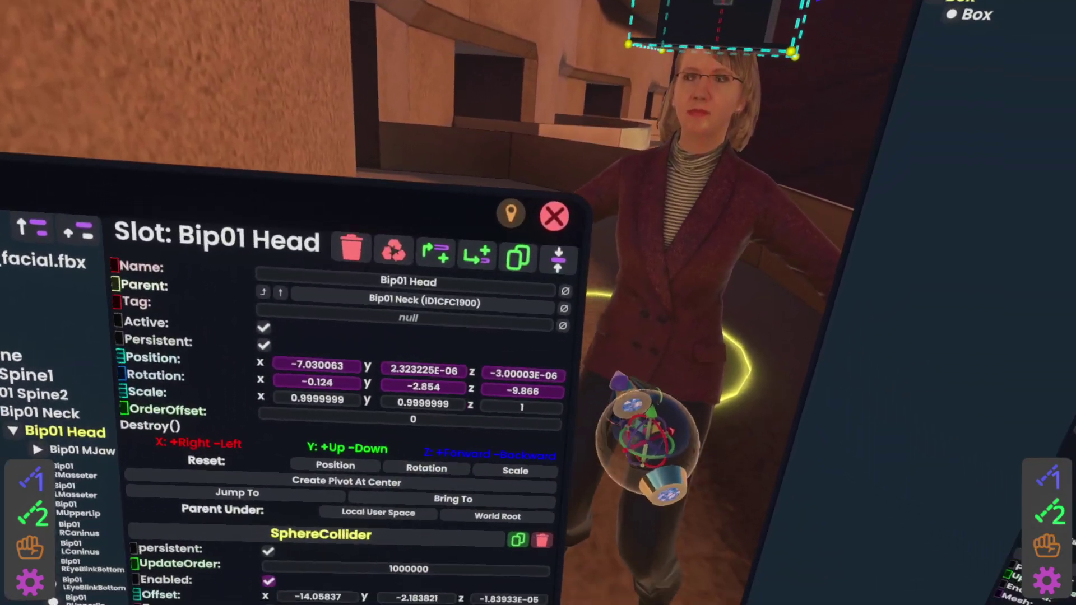
pyautogui.click(665, 340)
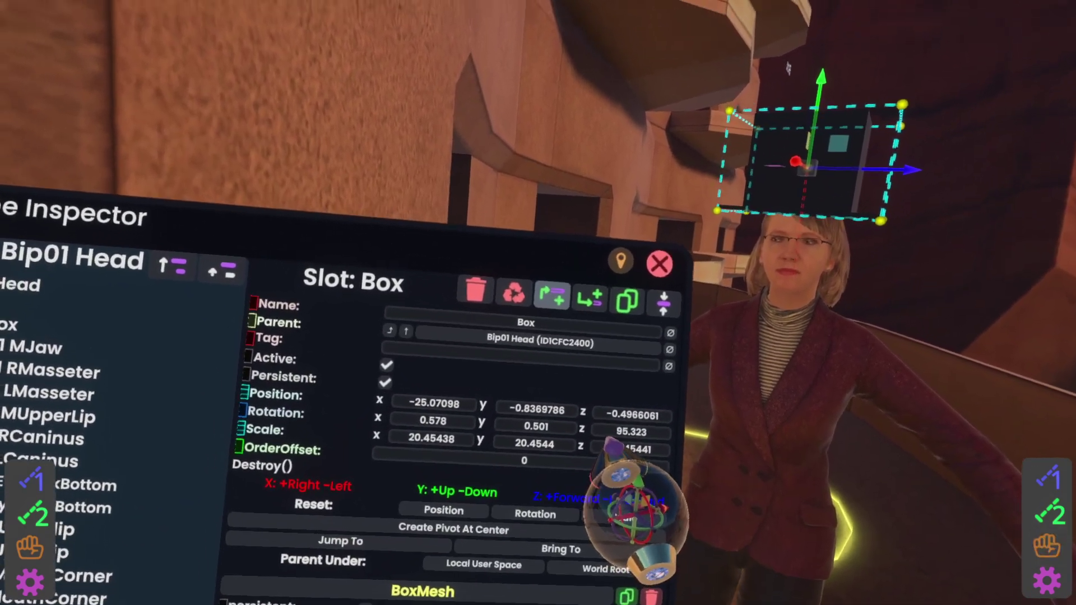
# Insert a new parent slot above the hat's Box slot and rename it Hat Snap Target.
pyautogui.click(594, 326)
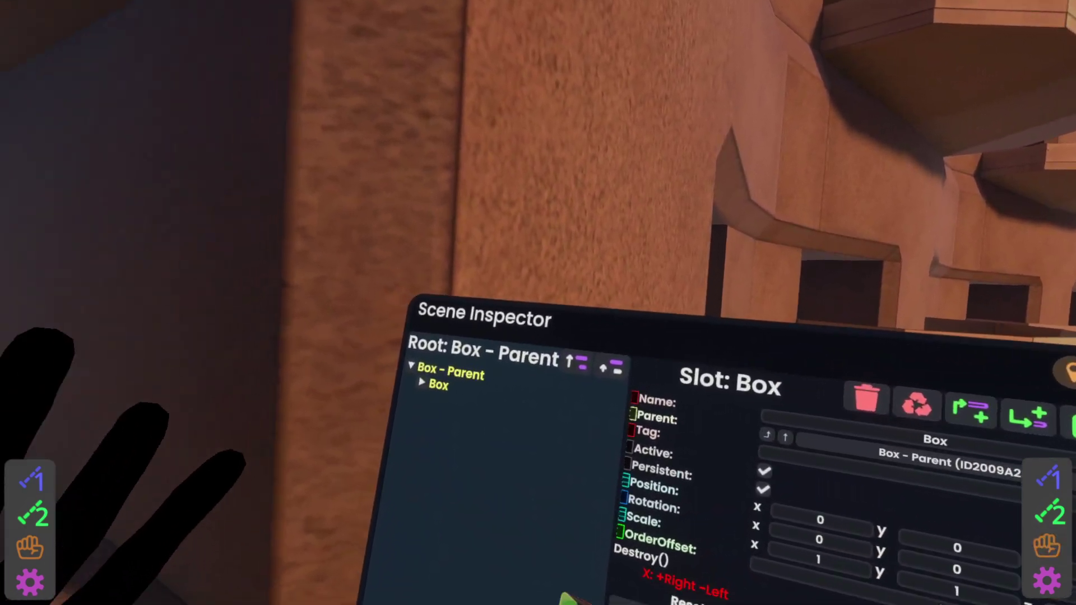
pyautogui.click(470, 346)
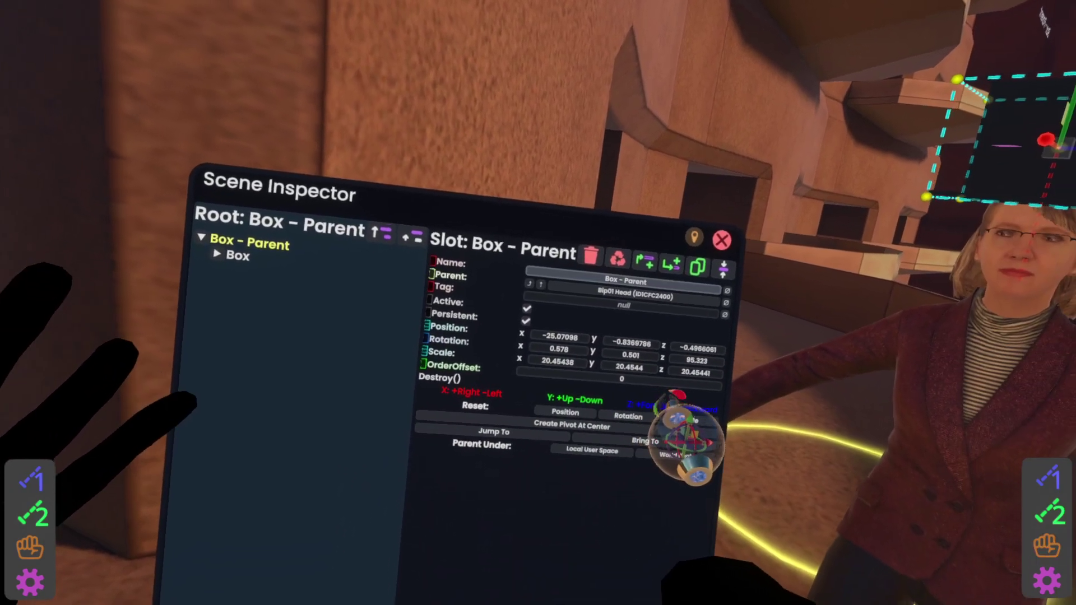
pyautogui.click(623, 280)
pyautogui.press('BackSpace')
pyautogui.press('BackSpace')
pyautogui.press('BackSpace')
pyautogui.press('BackSpace')
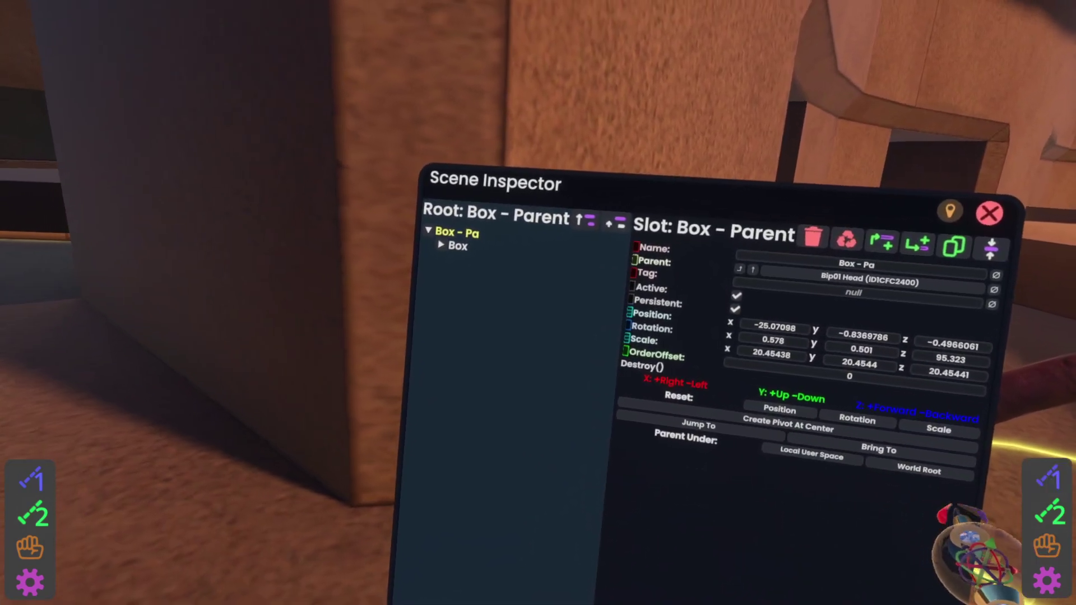
pyautogui.press('BackSpace')
pyautogui.press('BackSpace')
pyautogui.press('BackSpace')
pyautogui.press('BackSpace')
pyautogui.press('BackSpace')
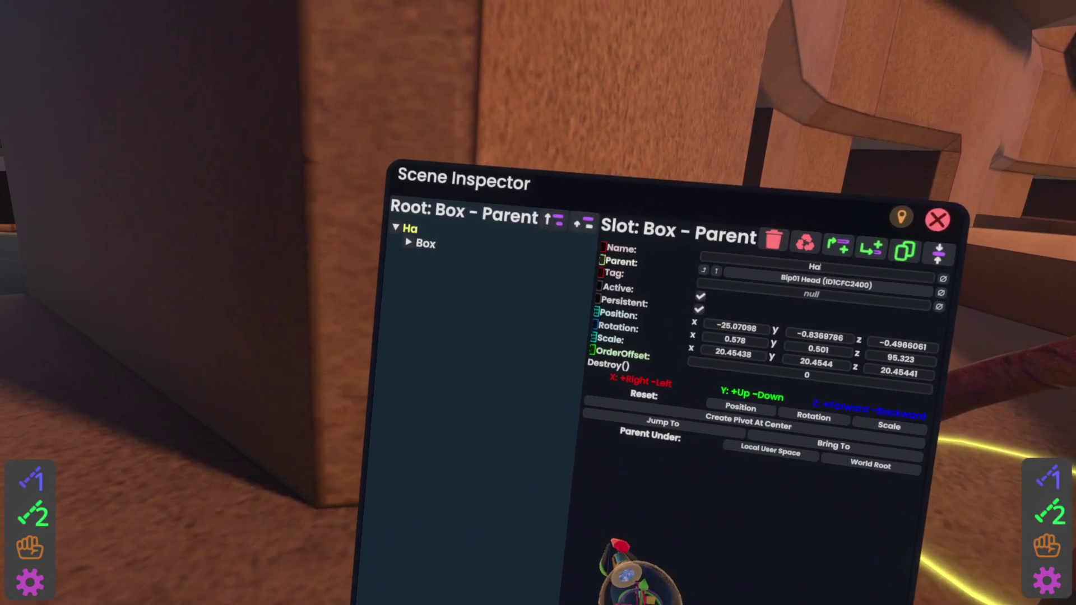
pyautogui.write('Hat Sn')
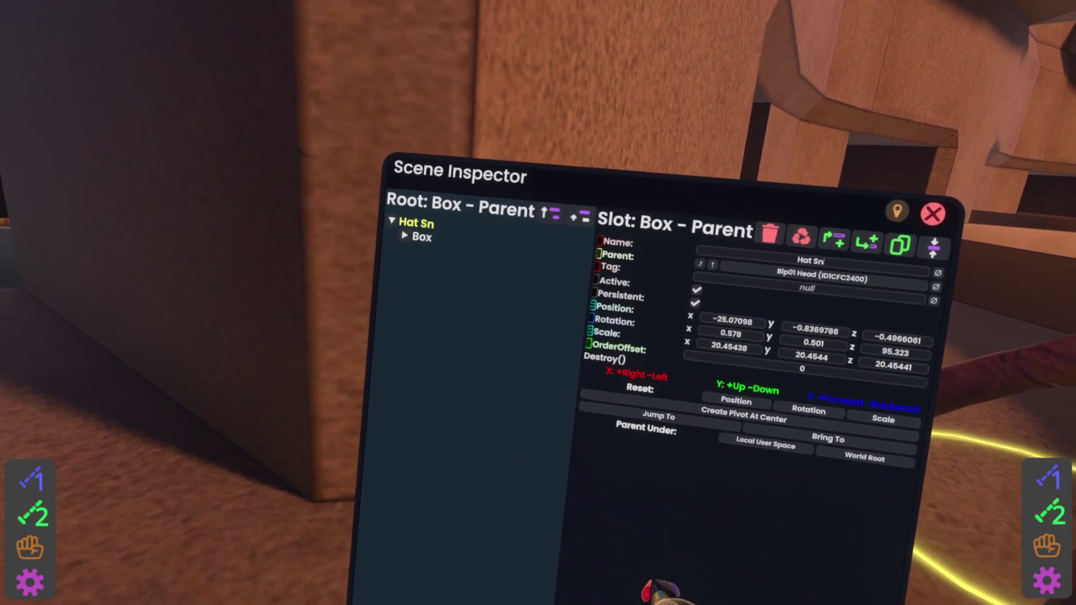
pyautogui.write('ap Ta')
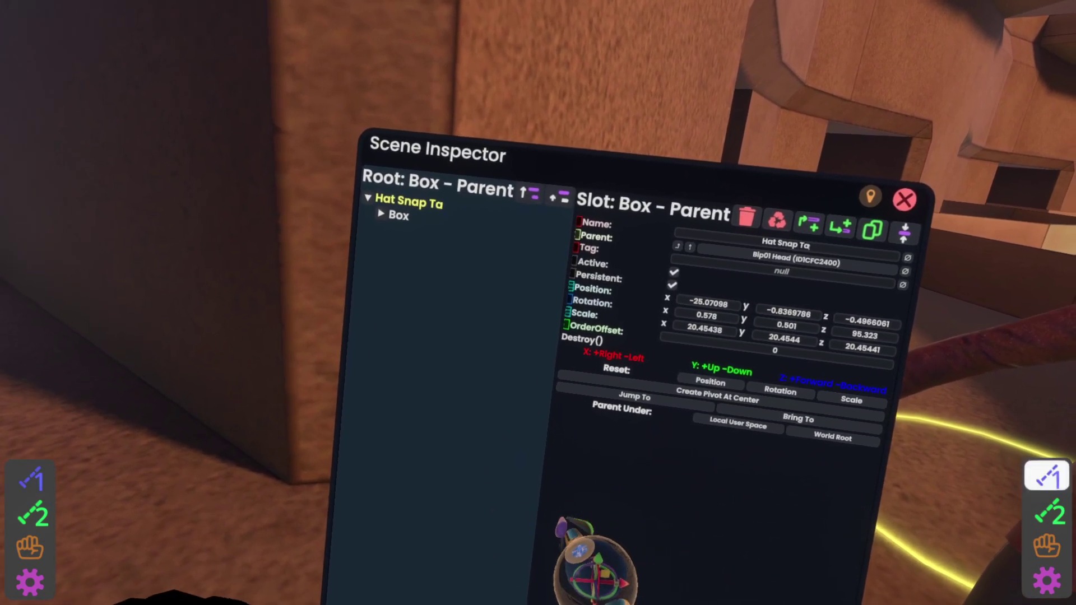
pyautogui.write('rget')
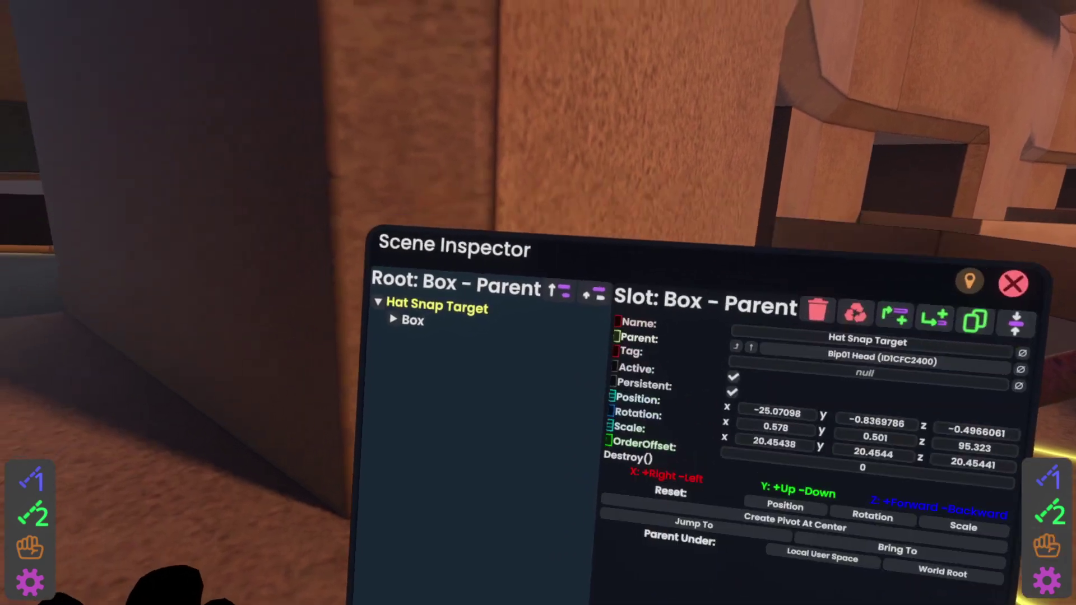
# Rename the Box slot beneath Hat Snap Target as Hat.
pyautogui.click(456, 319)
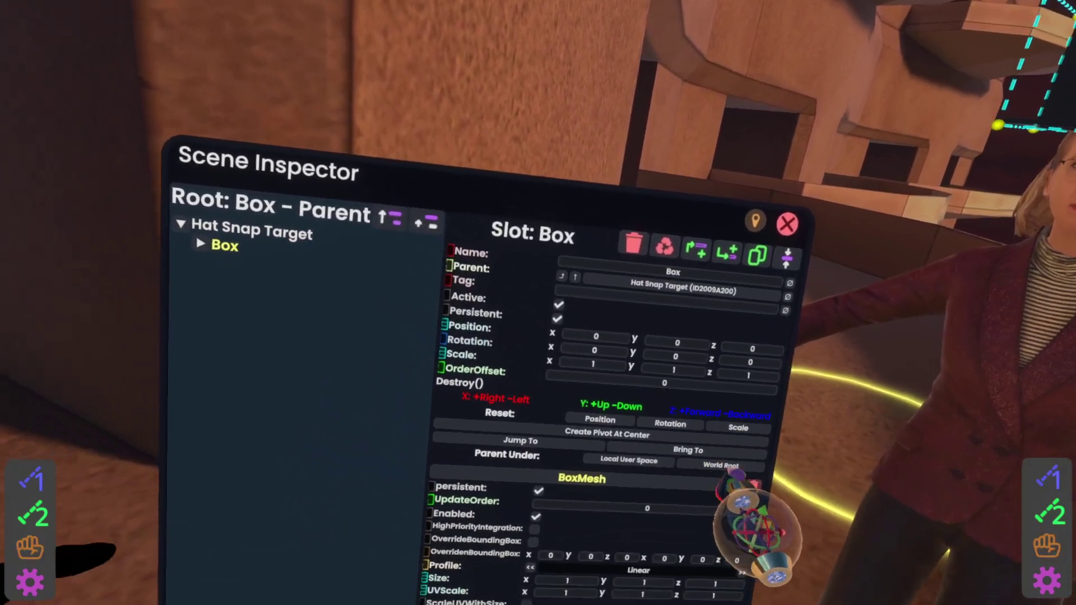
pyautogui.click(672, 272)
pyautogui.press('BackSpace')
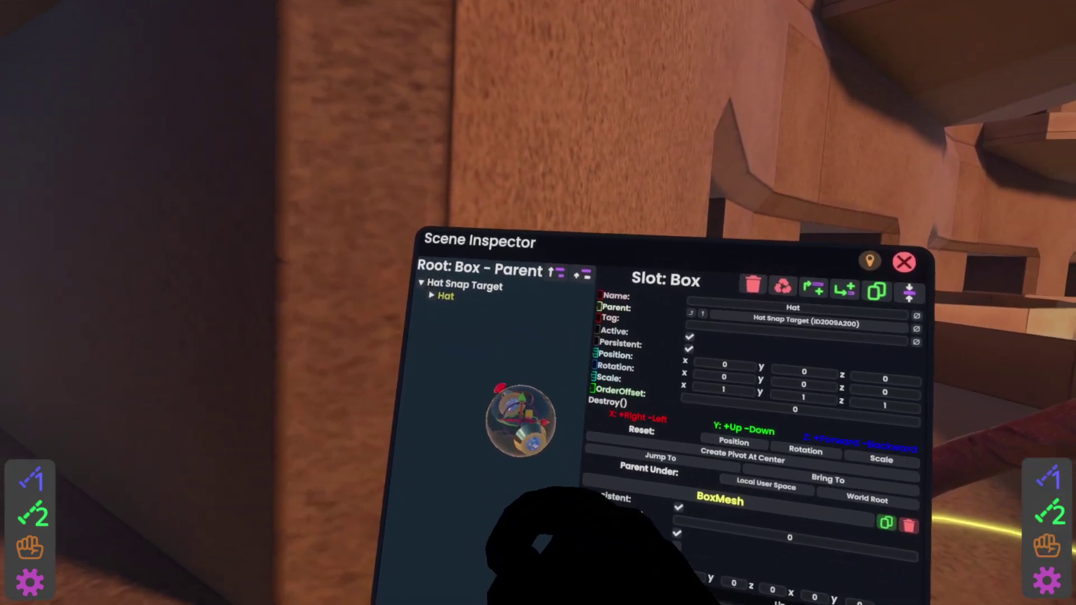
# Bring up the Hat slot's components in the second inspector and attach a Snapper component from the transform interaction components.
pyautogui.moveTo(445, 296); pyautogui.dragTo(752, 112)
pyautogui.moveTo(588, 434); pyautogui.dragTo(624, 329)
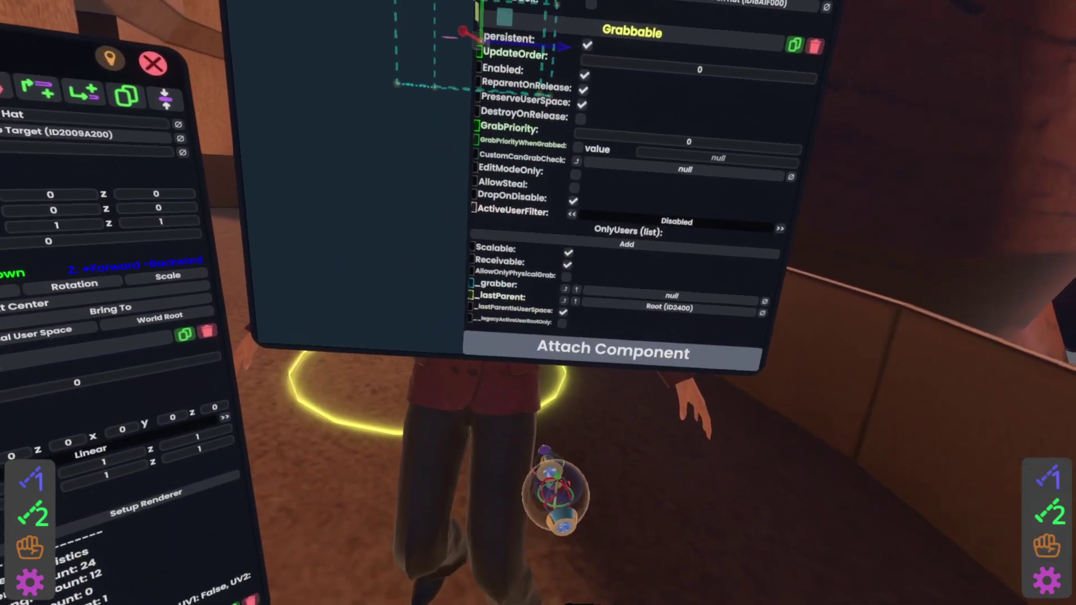
pyautogui.click(569, 457)
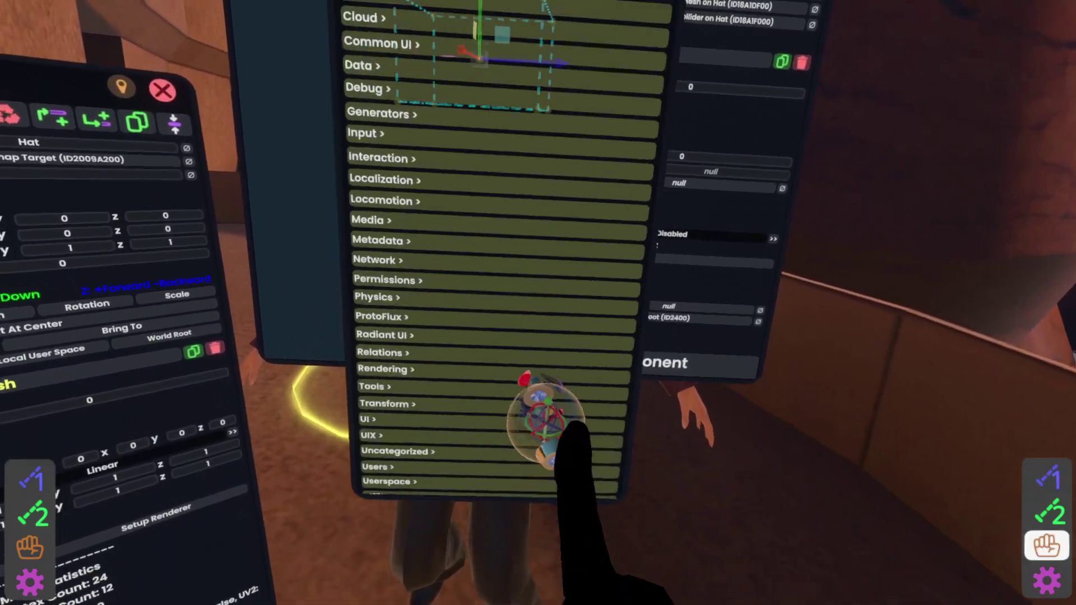
pyautogui.click(538, 404)
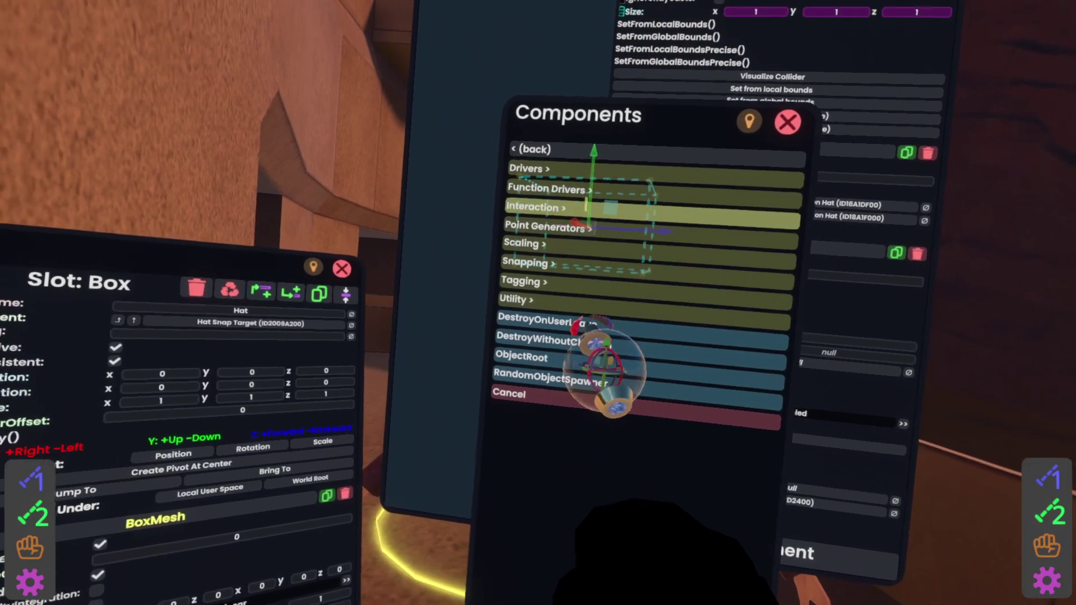
pyautogui.click(535, 206)
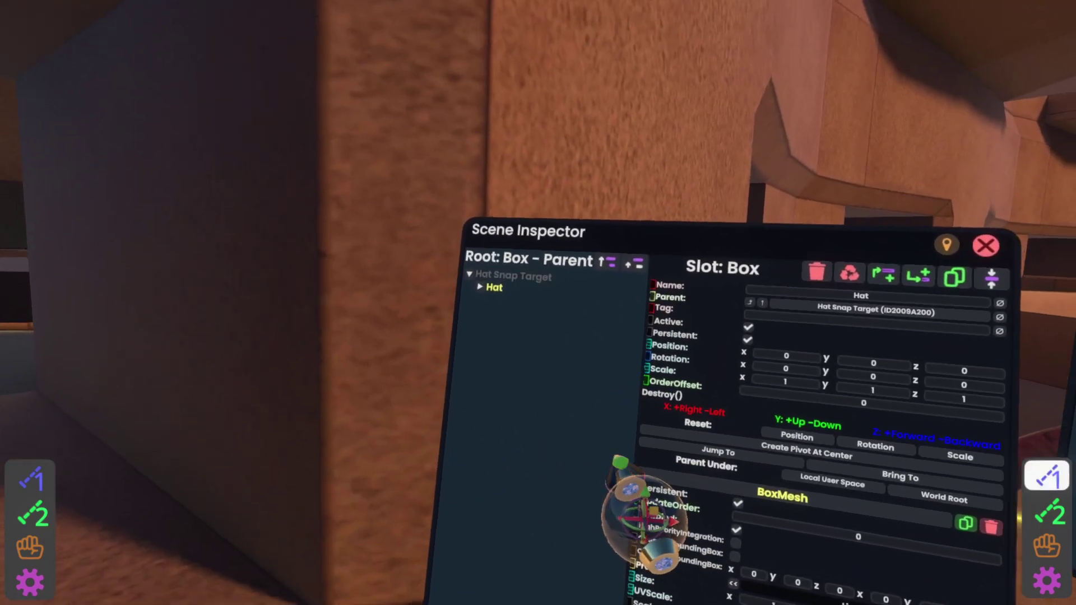
# Attach a SnapTarget component to the Hat Snap Target slot.
pyautogui.click(512, 276)
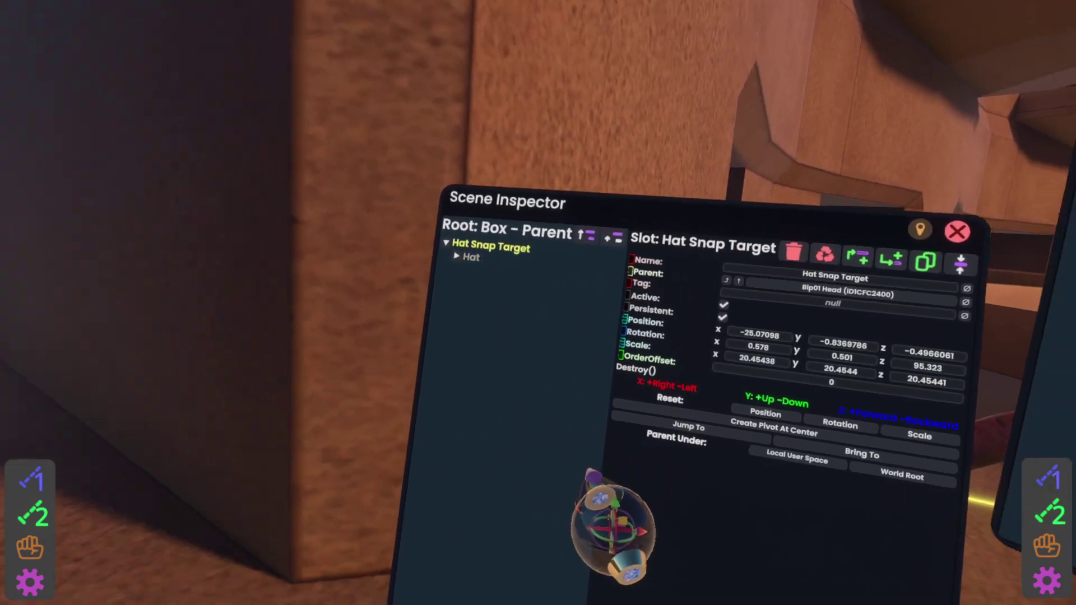
pyautogui.moveTo(600, 516); pyautogui.dragTo(546, 375, button='right')
pyautogui.click(580, 493)
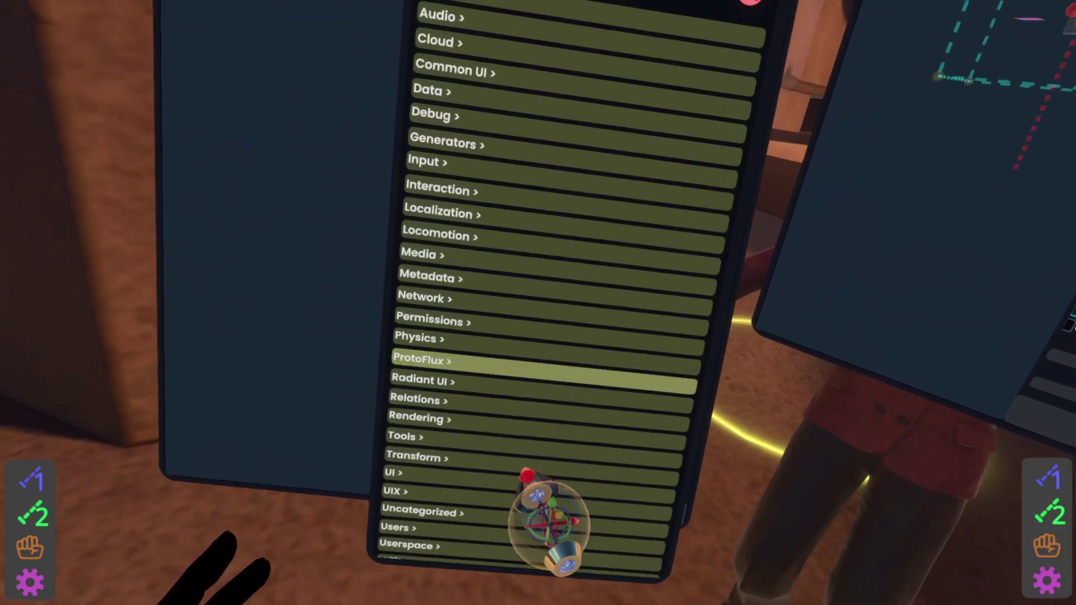
pyautogui.click(562, 473)
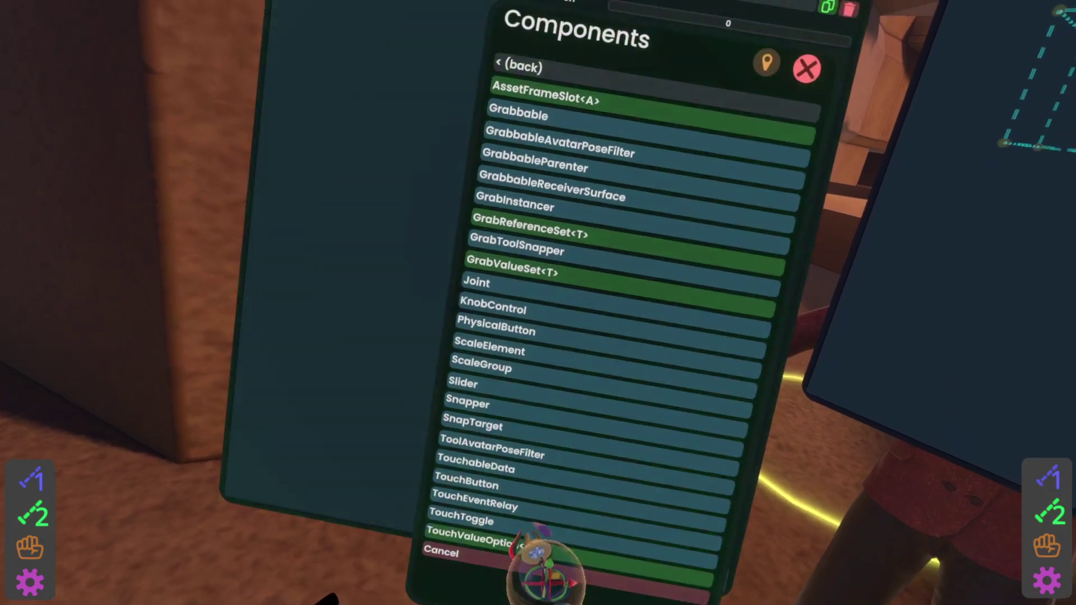
pyautogui.click(807, 69)
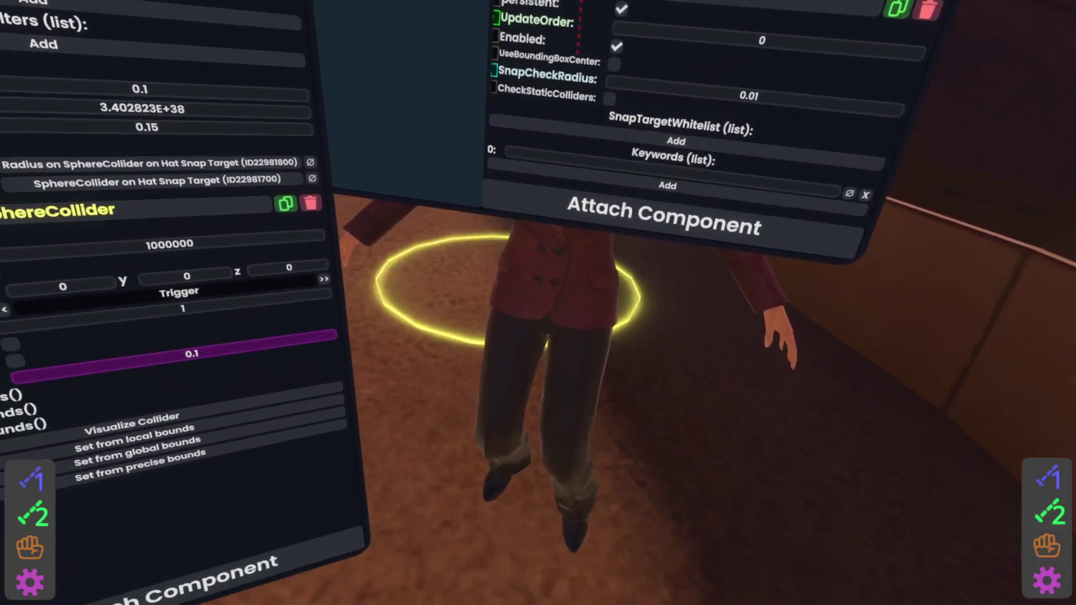
# Enter the keyword hat on the Snapper and in the SnapTarget's SnapperKeywordWhitelist, and edit the SnapTarget's MaximumSnapDistance.
pyautogui.write('at')
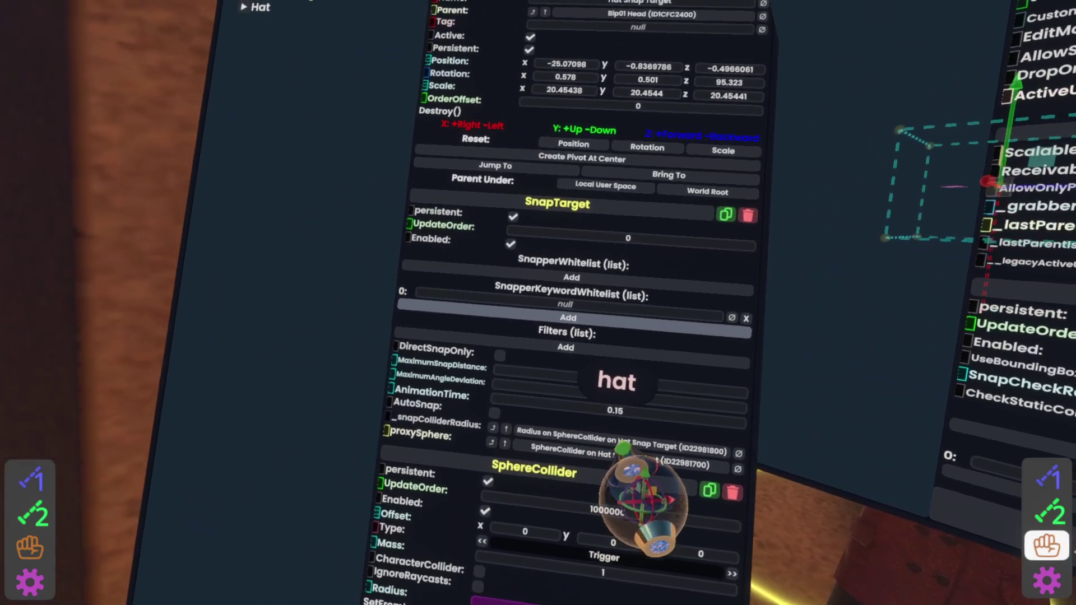
pyautogui.moveTo(623, 367); pyautogui.dragTo(571, 300)
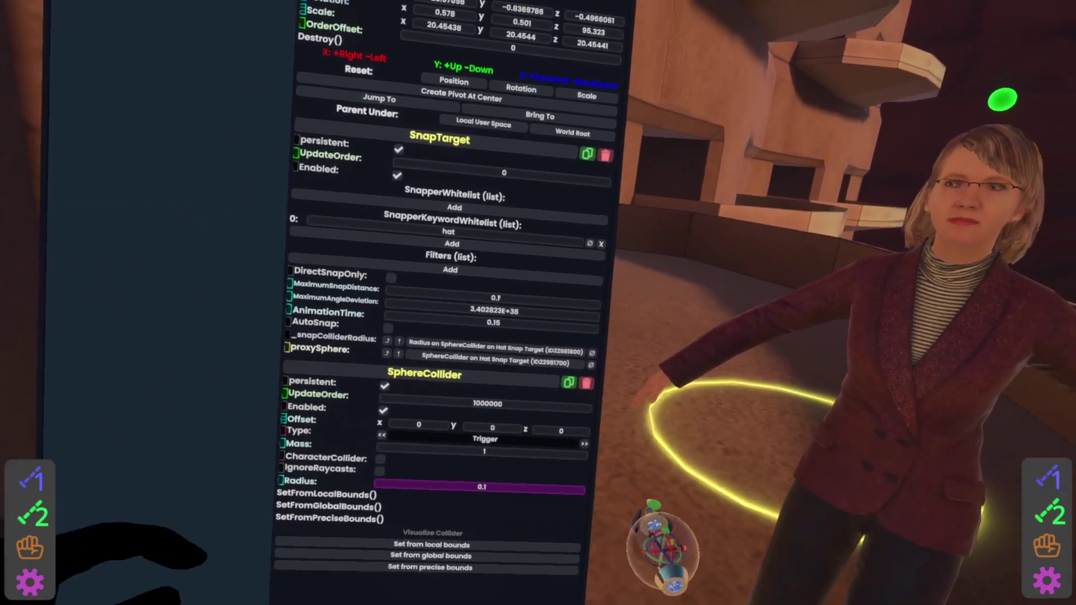
pyautogui.press('BackSpace')
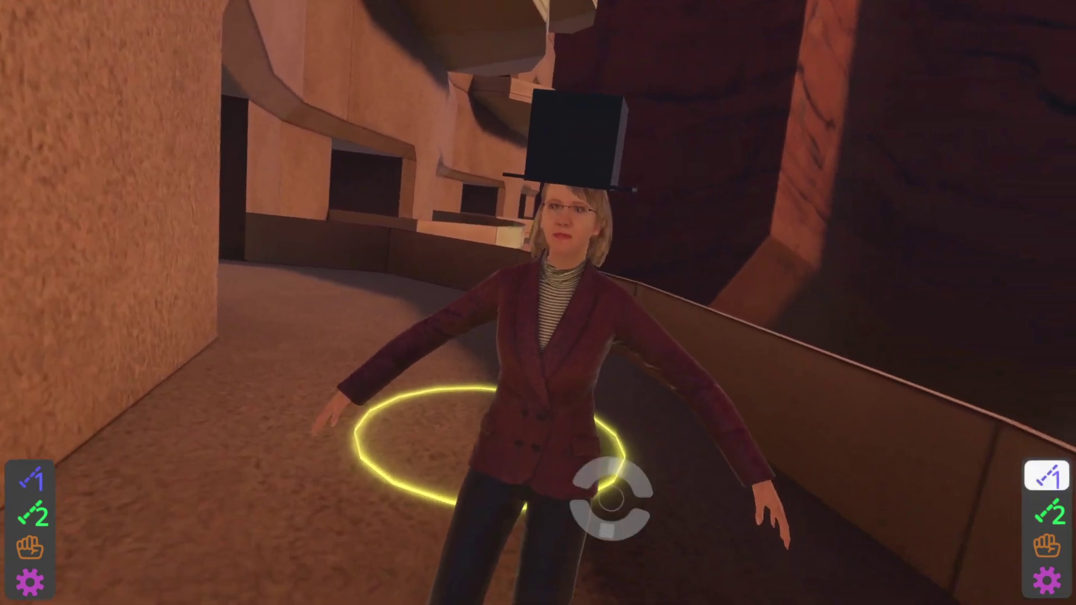
pyautogui.click(611, 411)
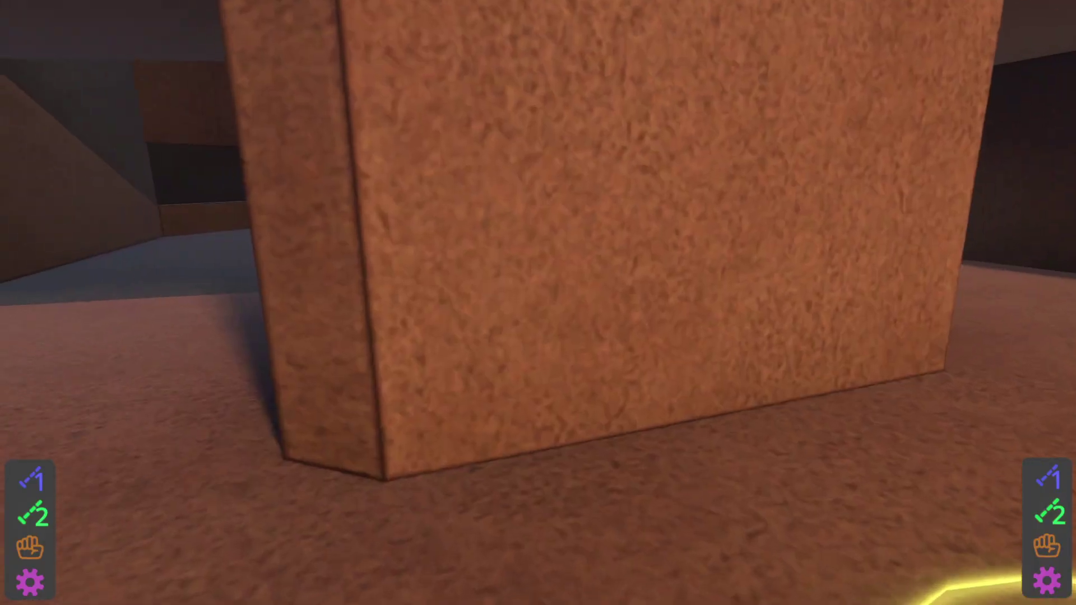